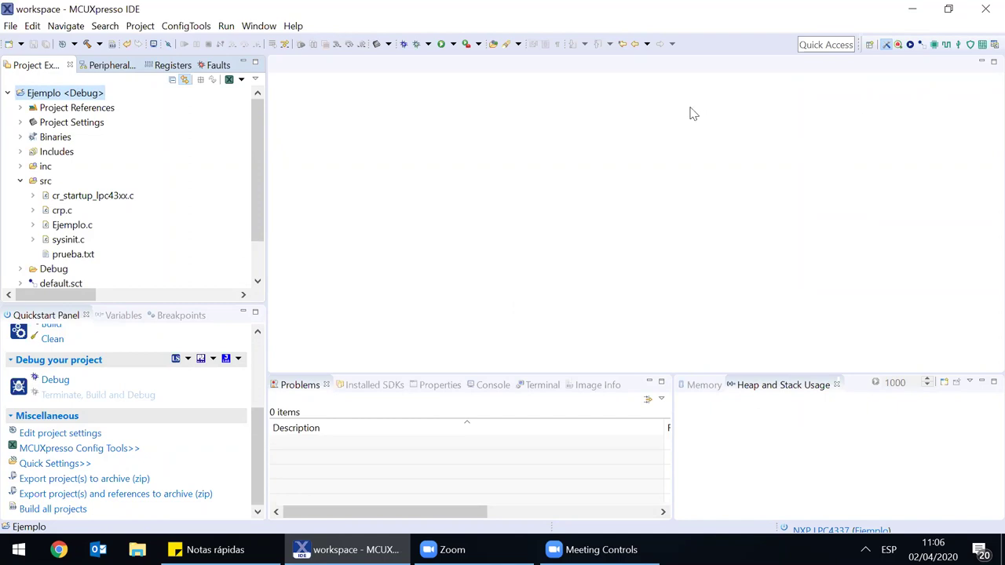
Step: Open the C/C++ perspective for the workspace
left_click(261, 25)
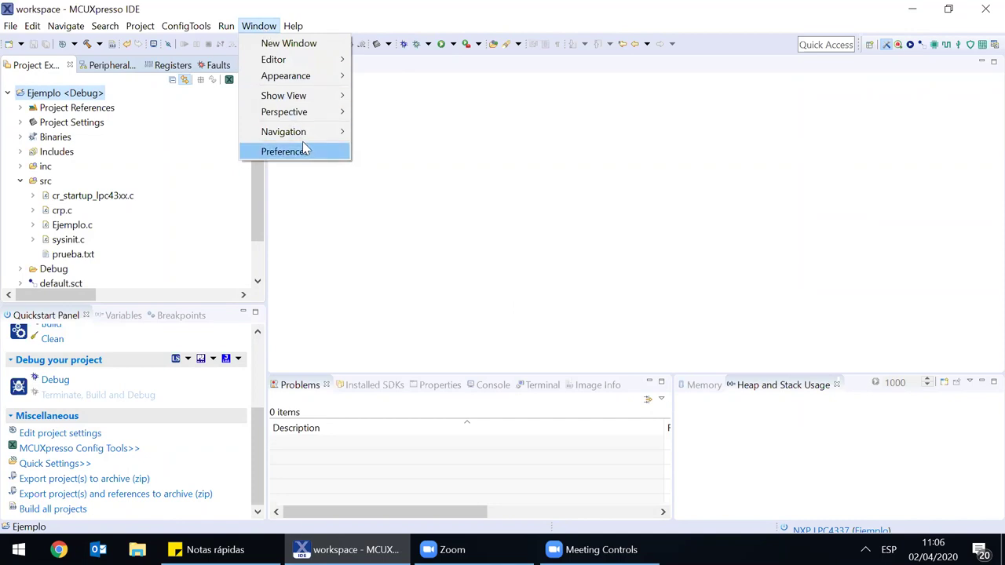
mouse_move(311, 112)
mouse_move(403, 116)
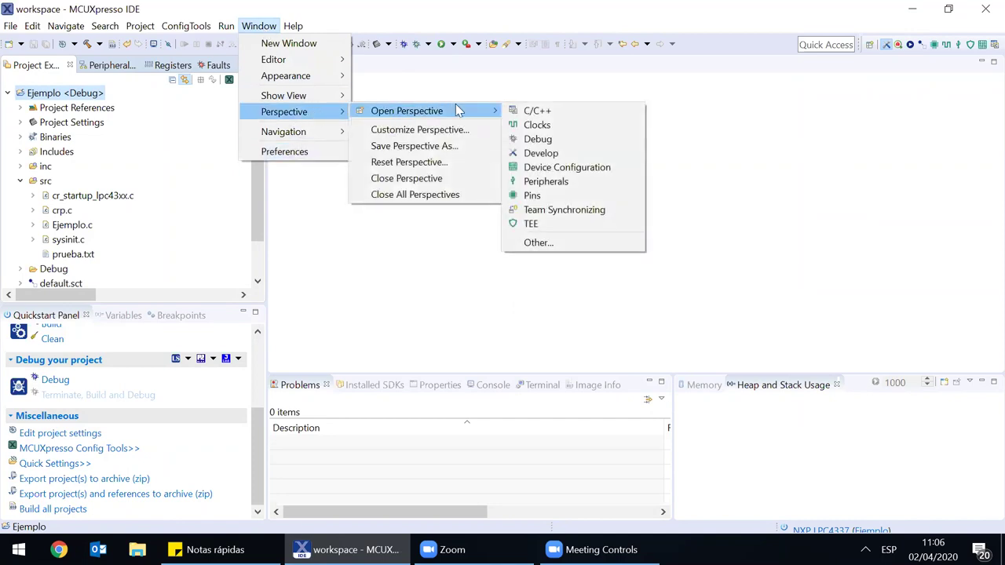
left_click(537, 111)
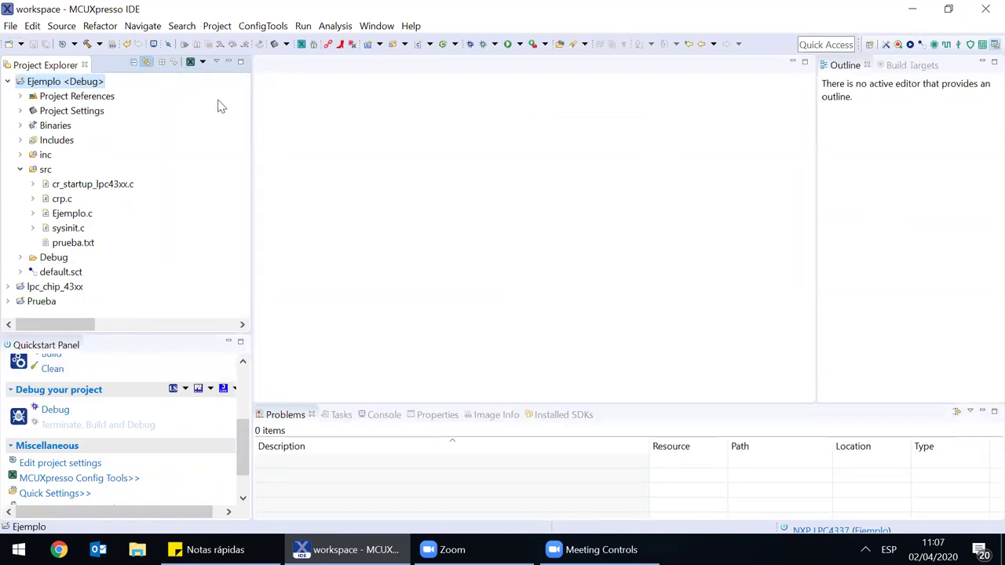
Step: Examine the toolbar visibility options for customizing the C/C++ perspective, and close them without applying changes
left_click(381, 28)
mouse_move(406, 112)
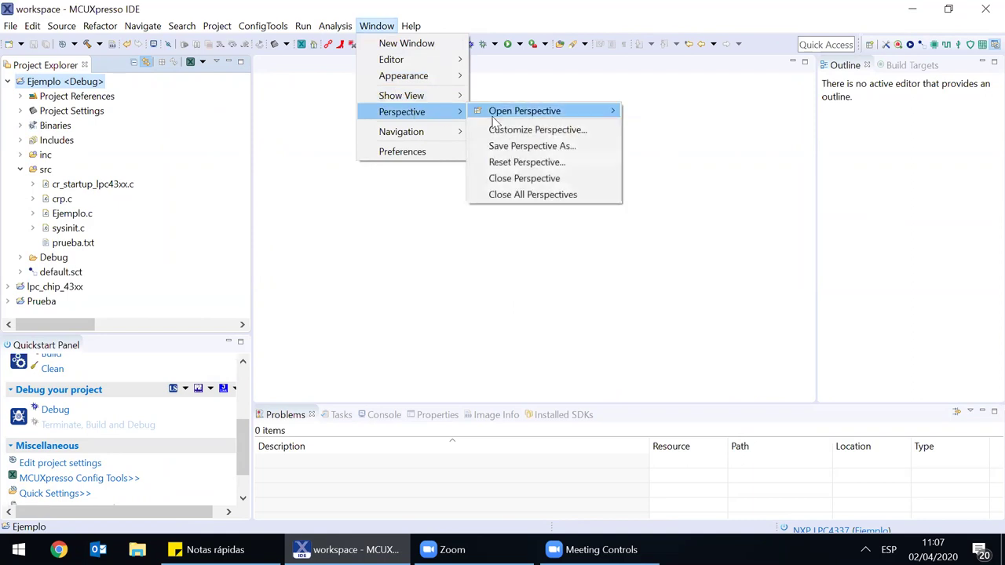
left_click(559, 131)
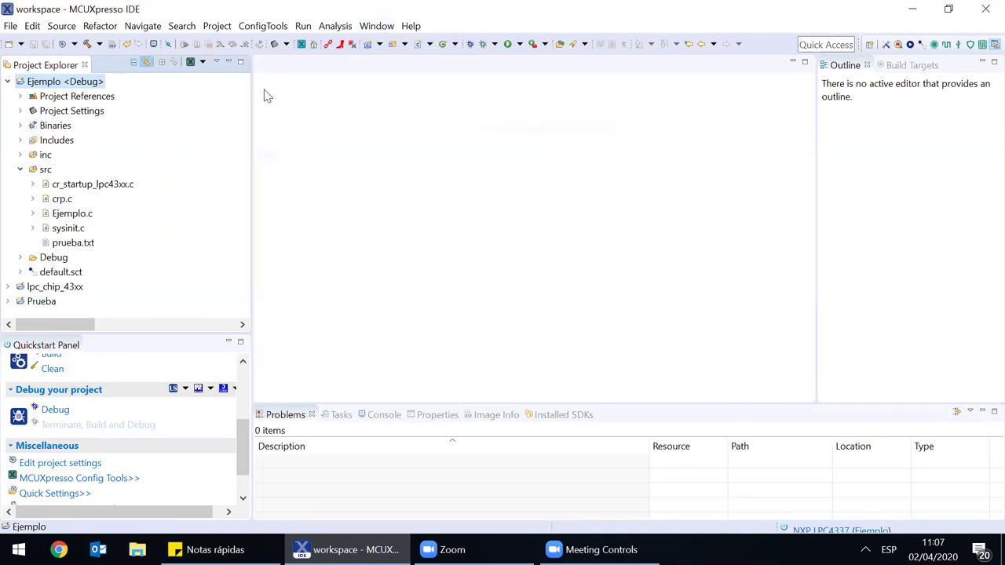
scroll(573, 267, "down", 4)
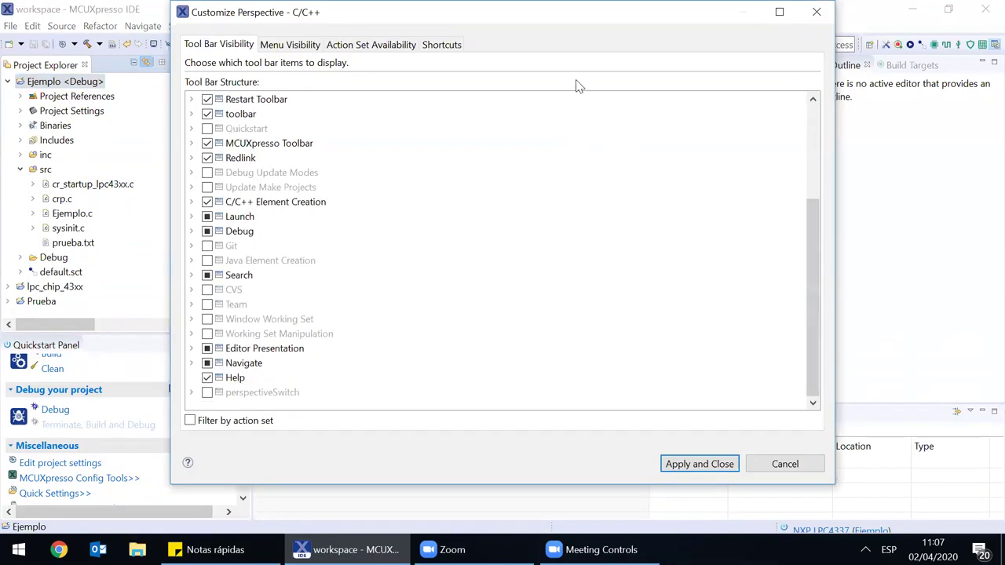
left_click_drag(810, 287, 832, 298)
left_click(783, 464)
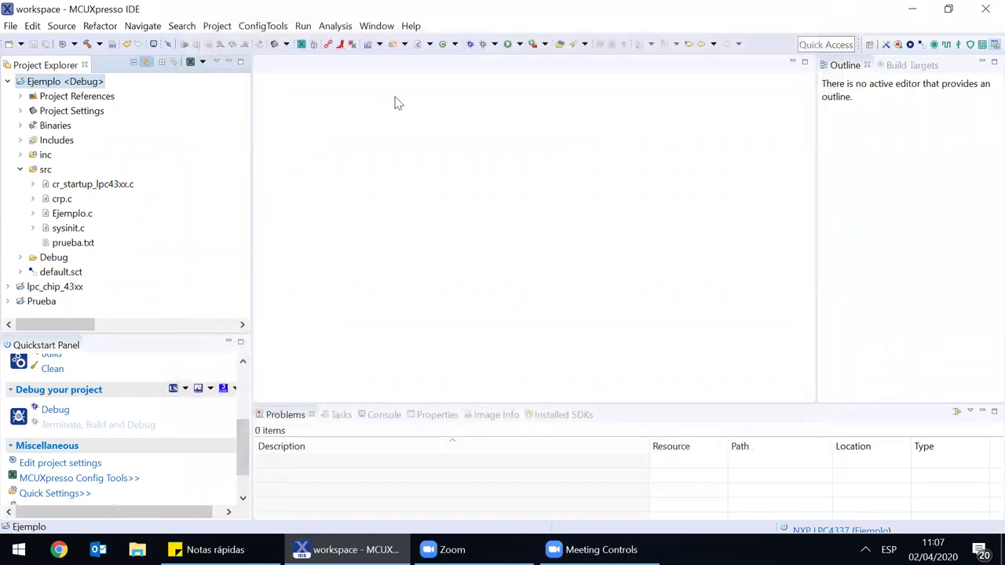
left_click(376, 26)
mouse_move(402, 114)
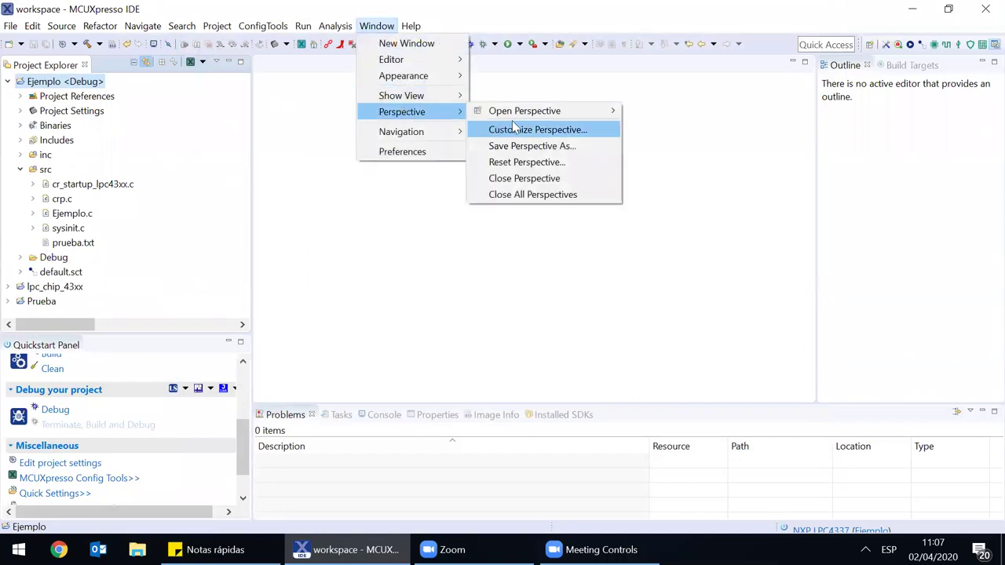
mouse_move(530, 116)
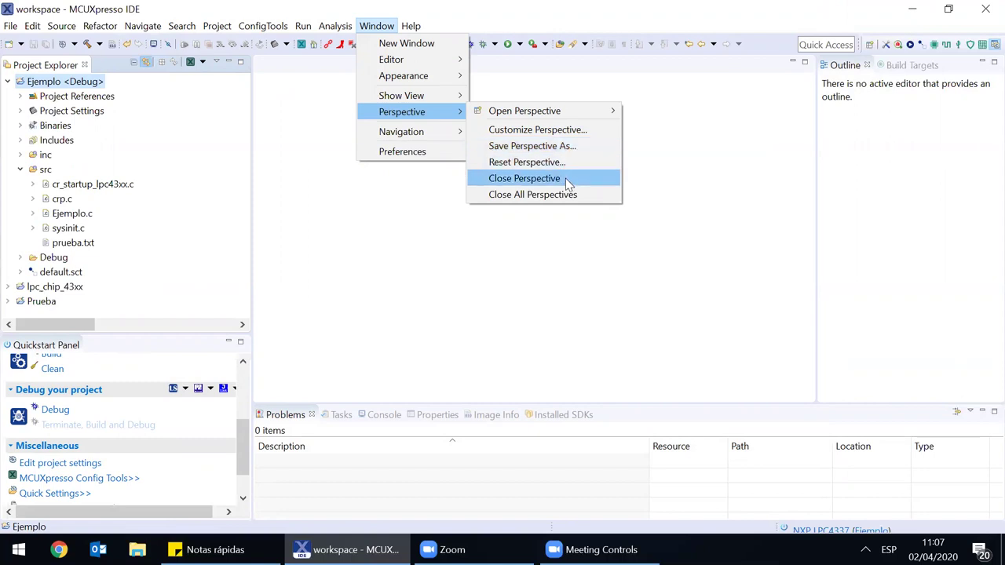
left_click(705, 204)
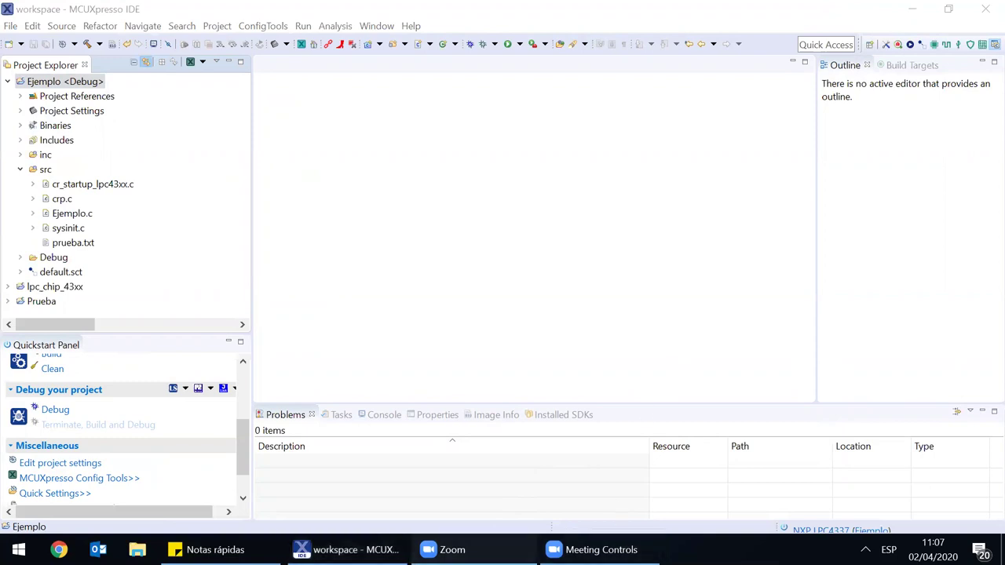
left_click(528, 222)
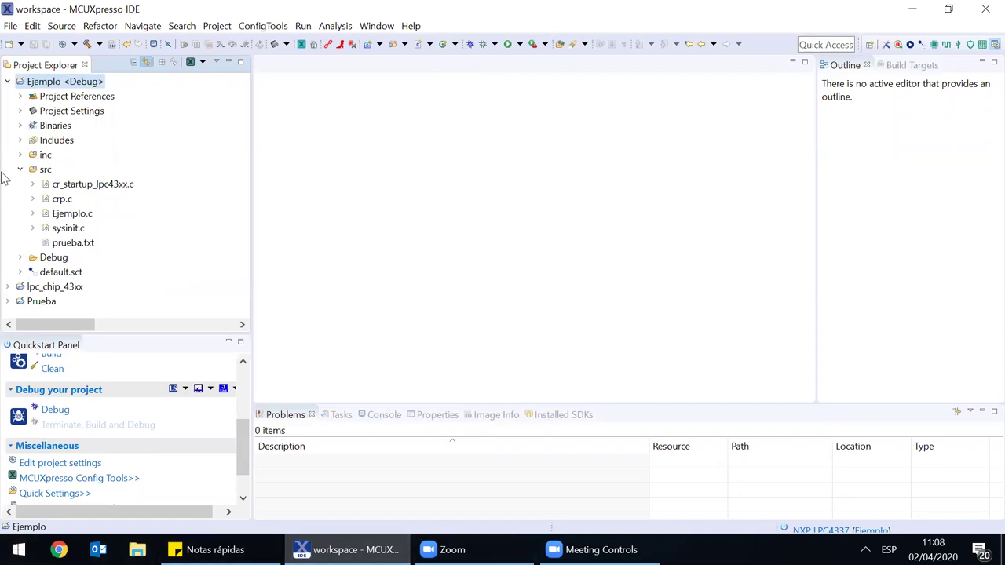
Step: Collapse the Ejemplo project and review the Quickstart options for creating, importing, building and debugging a project
left_click(8, 82)
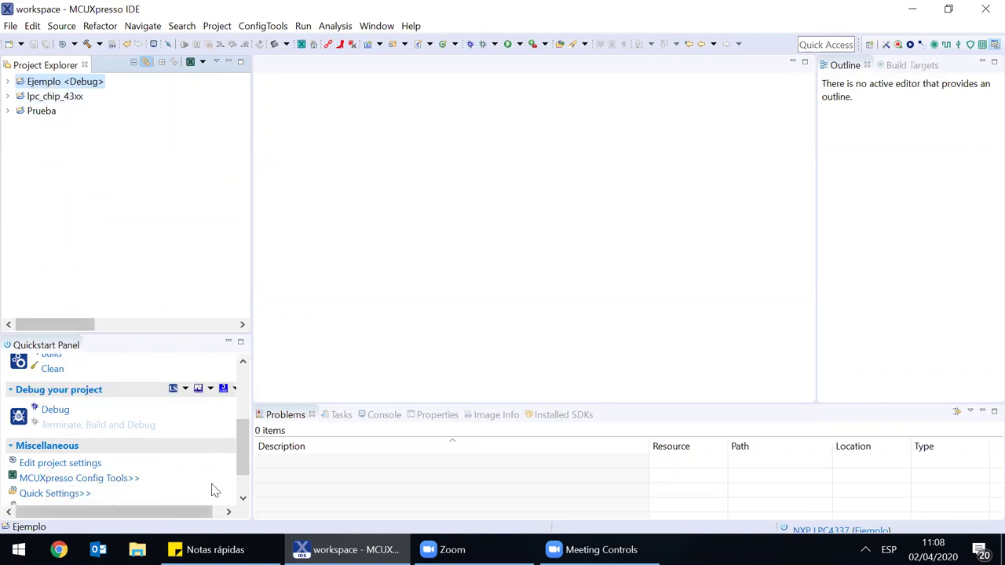
left_click_drag(243, 469, 262, 358)
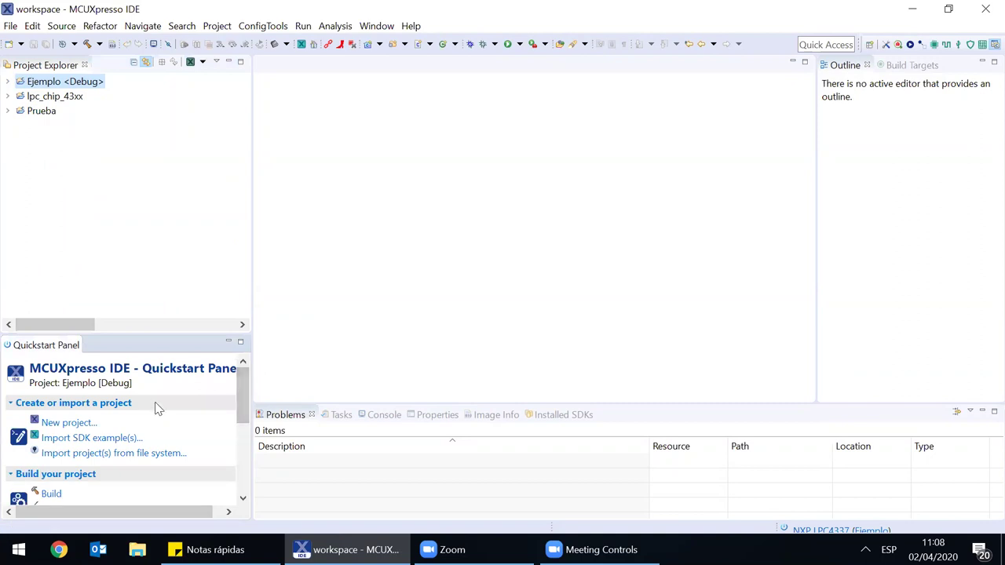
scroll(141, 471, "down", 1)
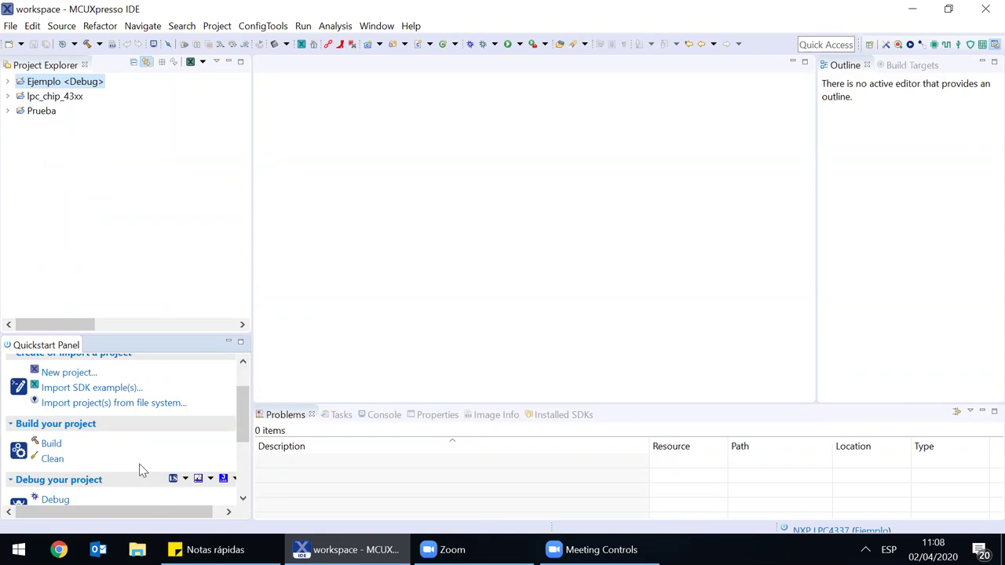
left_click(67, 82)
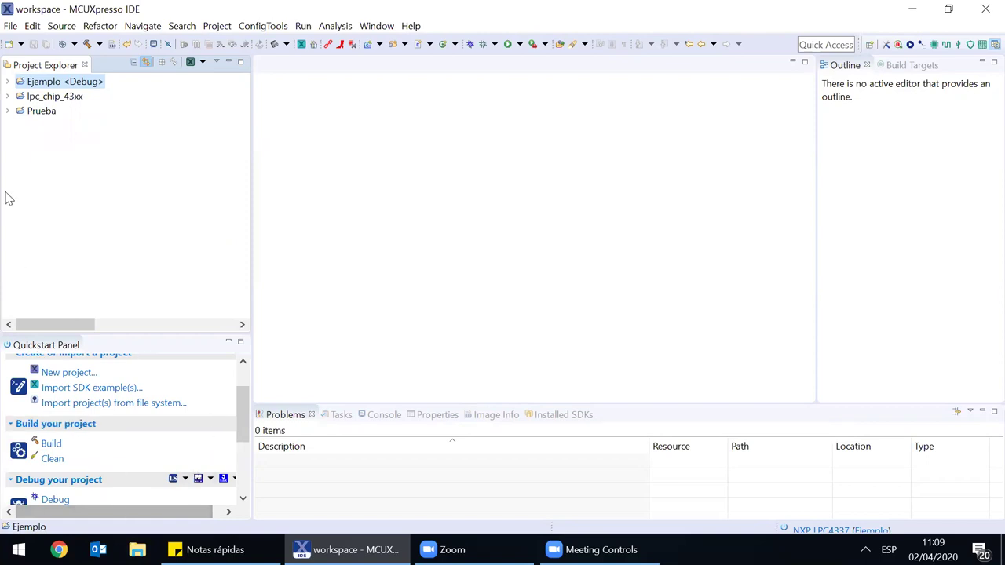
right_click(77, 84)
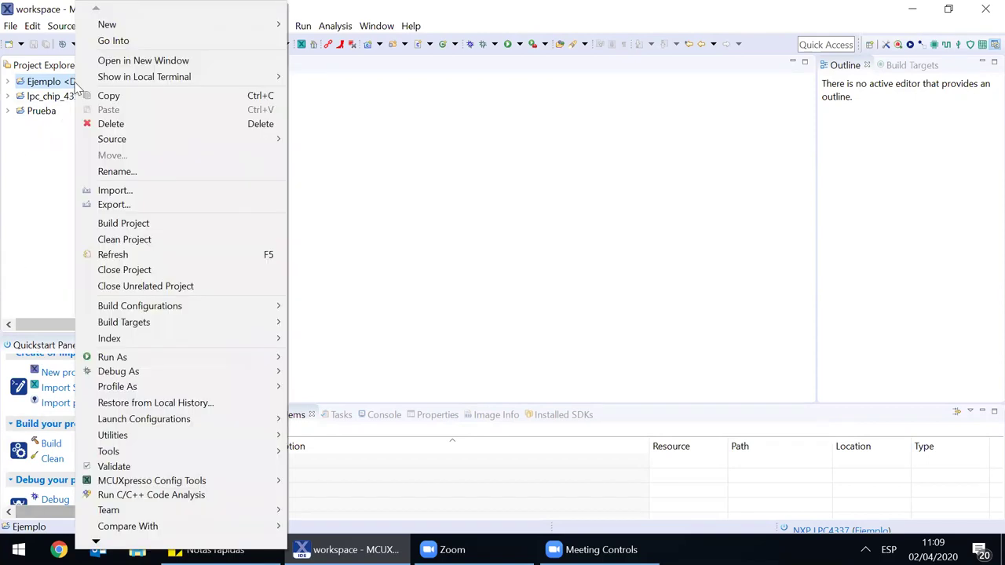
right_click(59, 83)
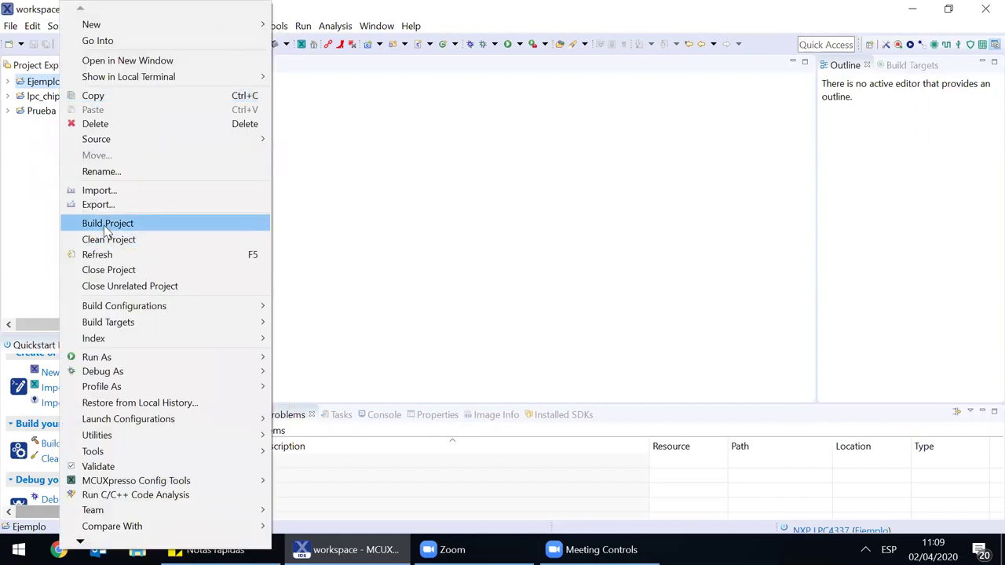
left_click(11, 259)
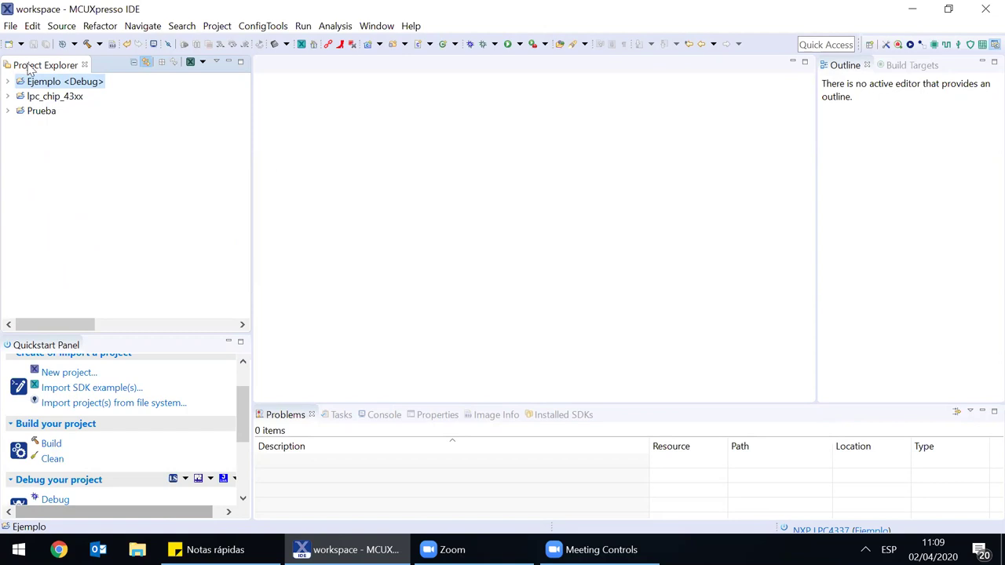
left_click(11, 29)
mouse_move(33, 48)
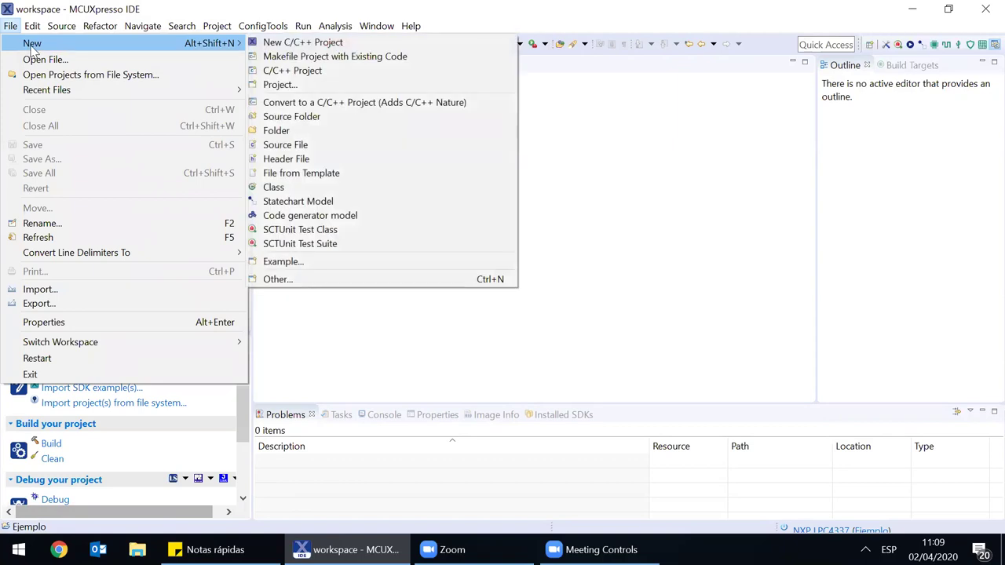
mouse_move(82, 342)
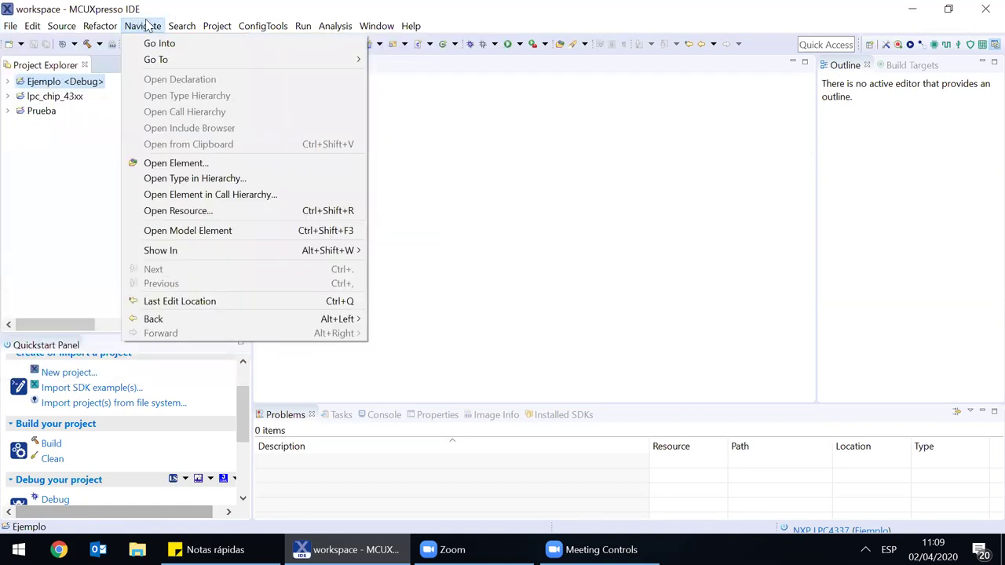
Step: Examine the File Search options of the workspace search, and cancel without searching
mouse_move(188, 28)
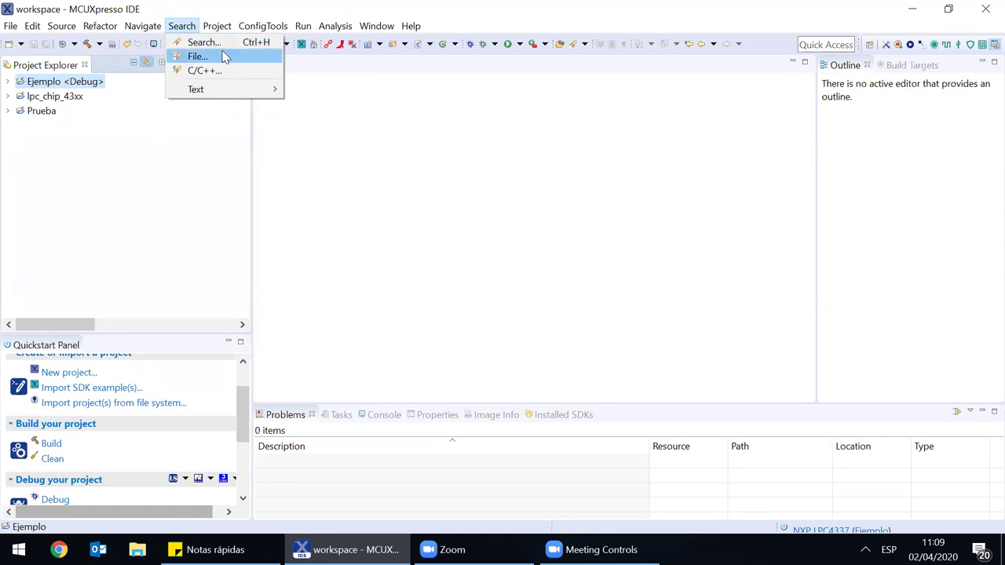
left_click(196, 43)
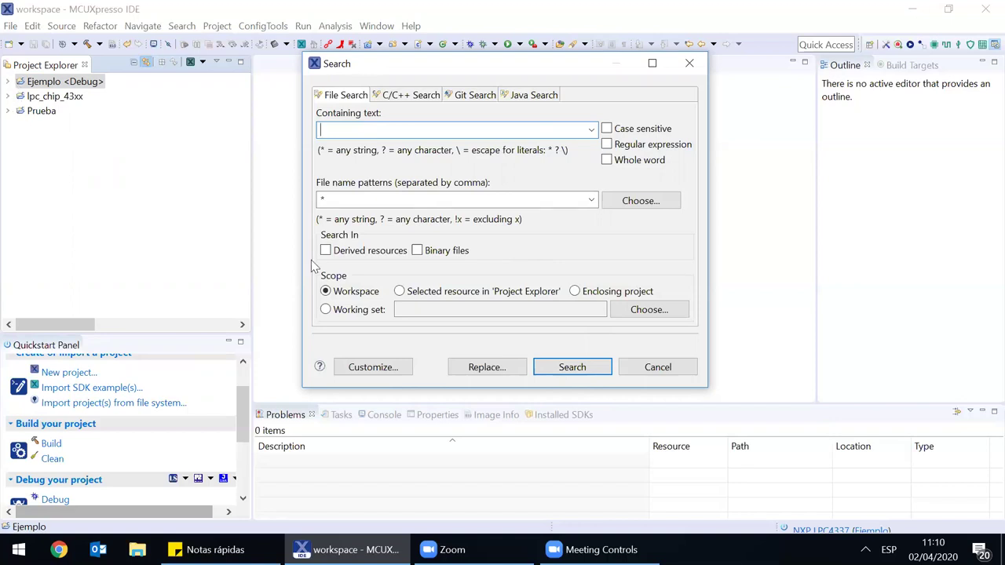
left_click(157, 107)
left_click(658, 367)
Step: Open the source file Ejemplo.c from the src folder of the Ejemplo project
left_click(7, 81)
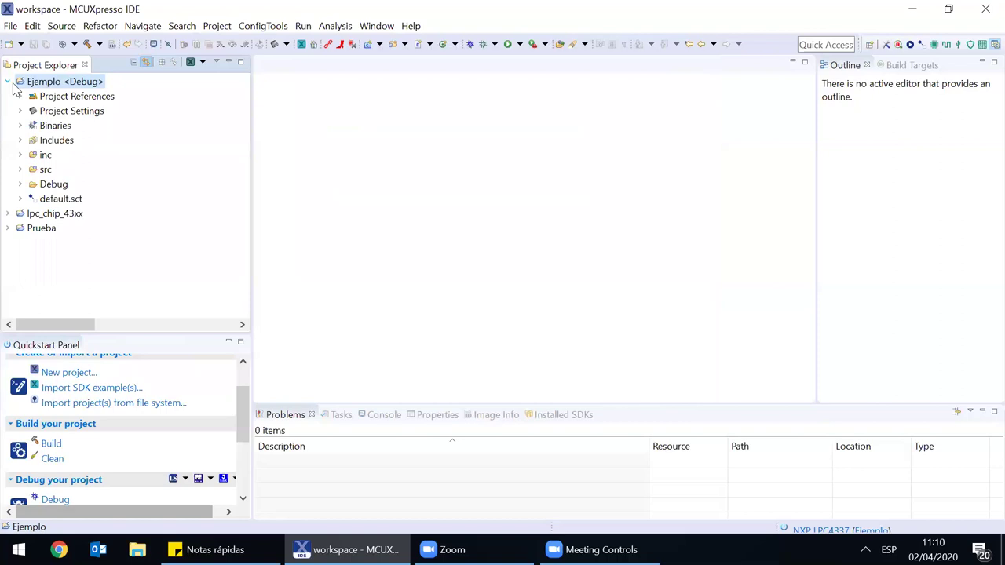
left_click(22, 170)
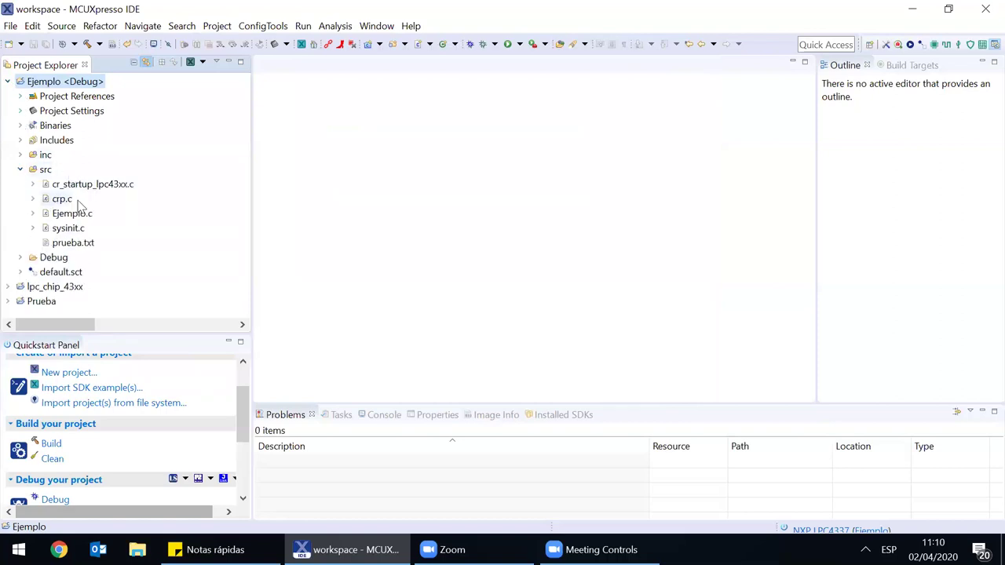
double_click(83, 215)
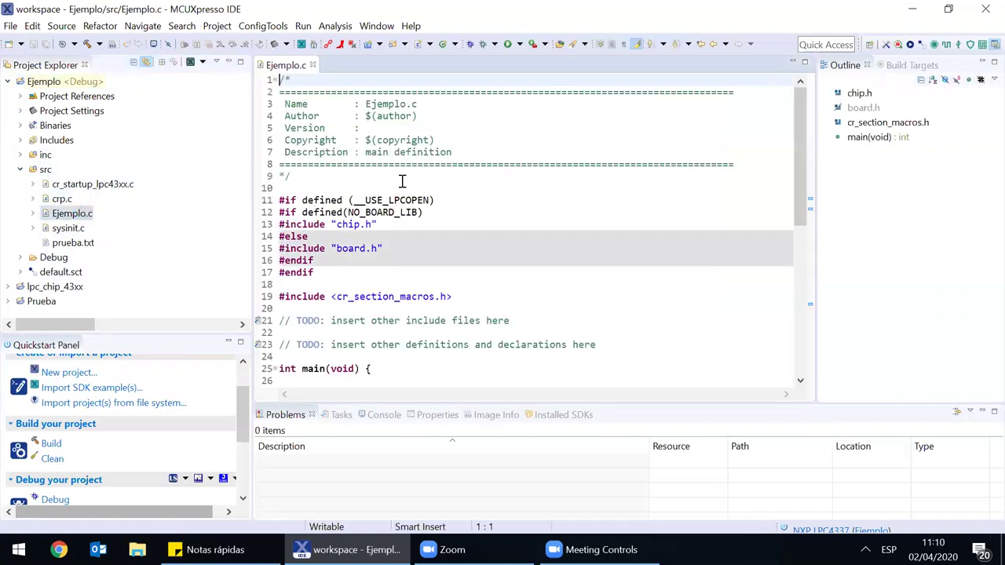
Step: Select the word "nop" in the __asm volatile statement inside the while loop
scroll(401, 188, "down", 6)
scroll(398, 207, "down", 3)
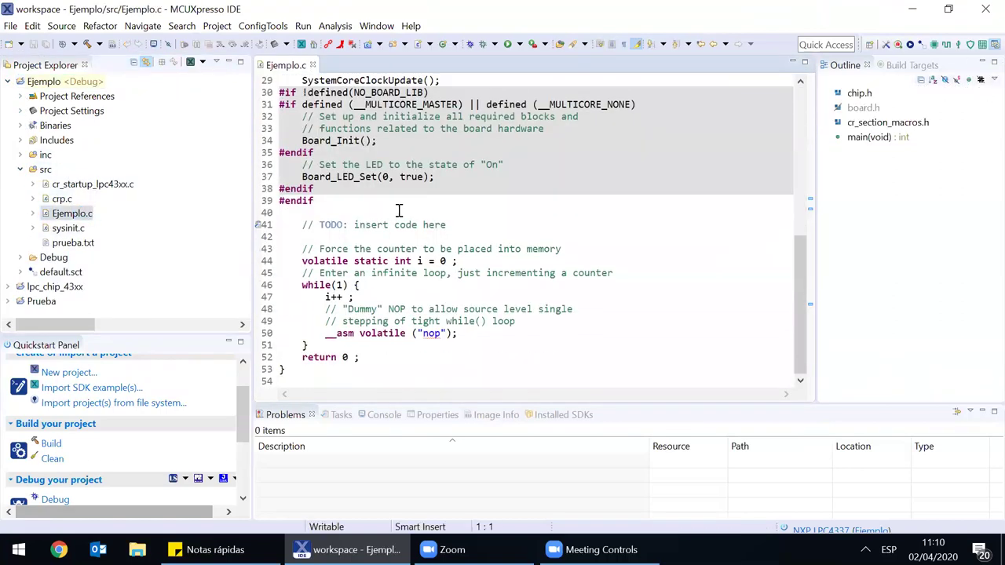
left_click(424, 261)
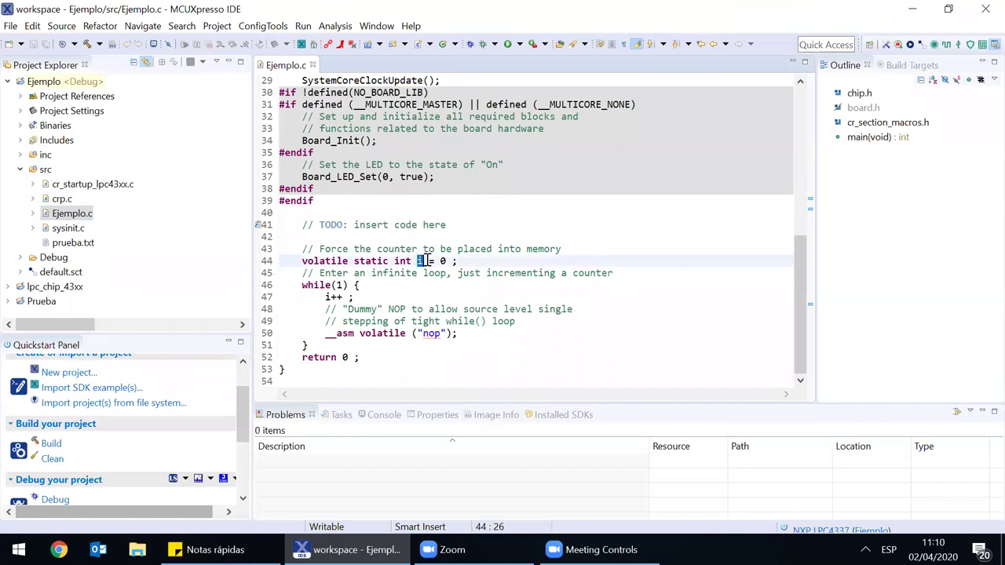
double_click(430, 334)
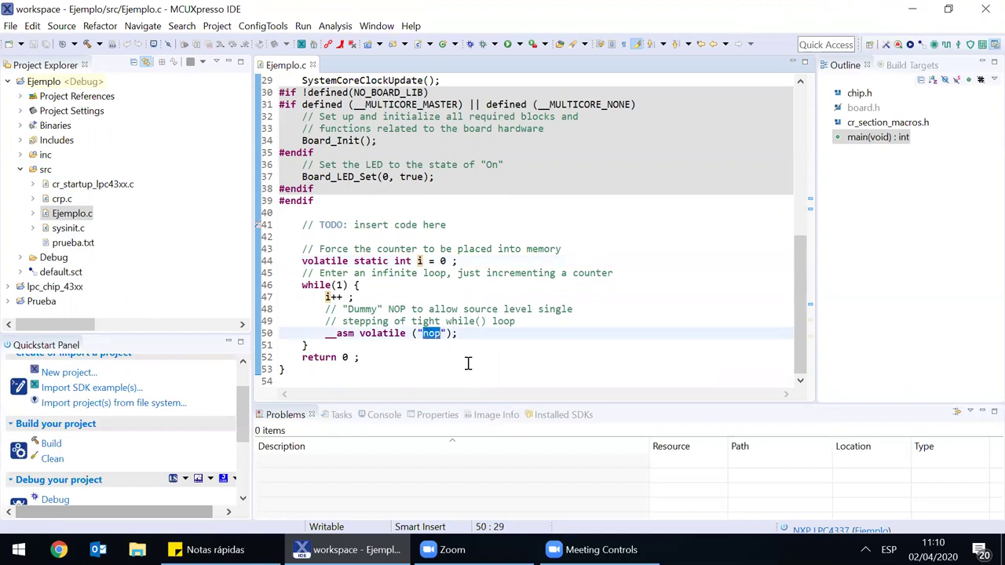
Step: Run a C/C++ search for all occurrences of "nop", with the scope limited to the window working set
left_click(142, 26)
left_click(208, 41)
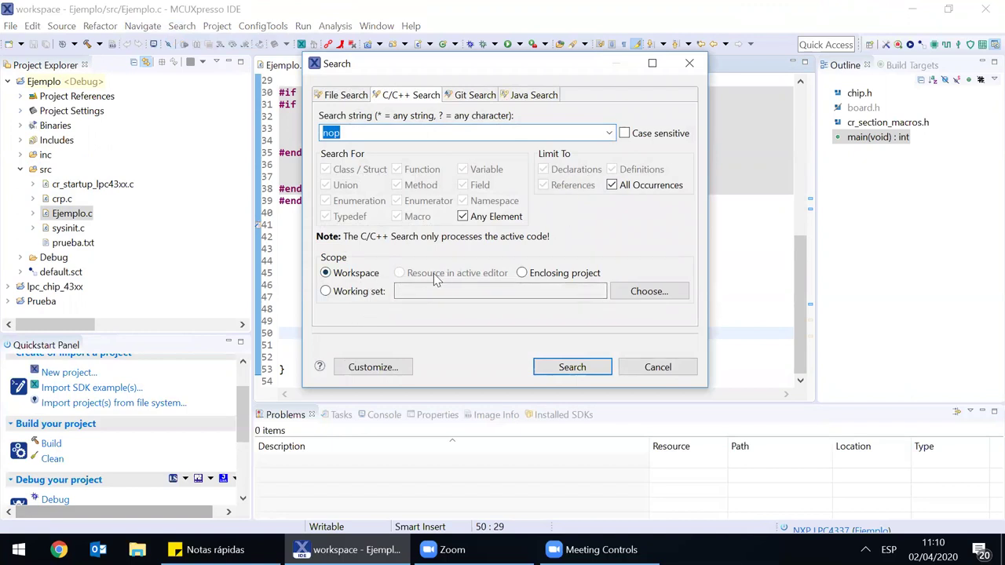
left_click(354, 295)
left_click(657, 295)
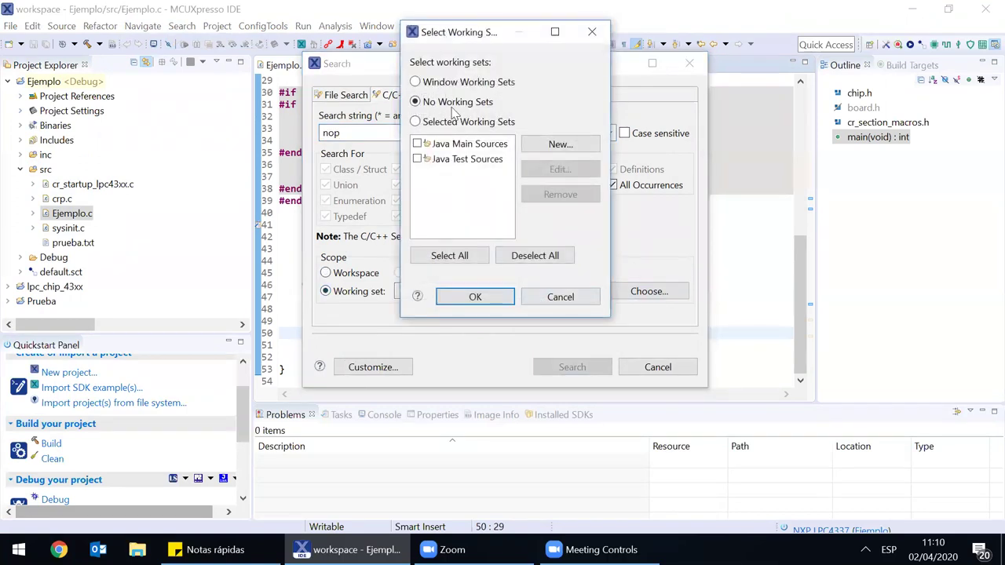
left_click(475, 296)
left_click(594, 375)
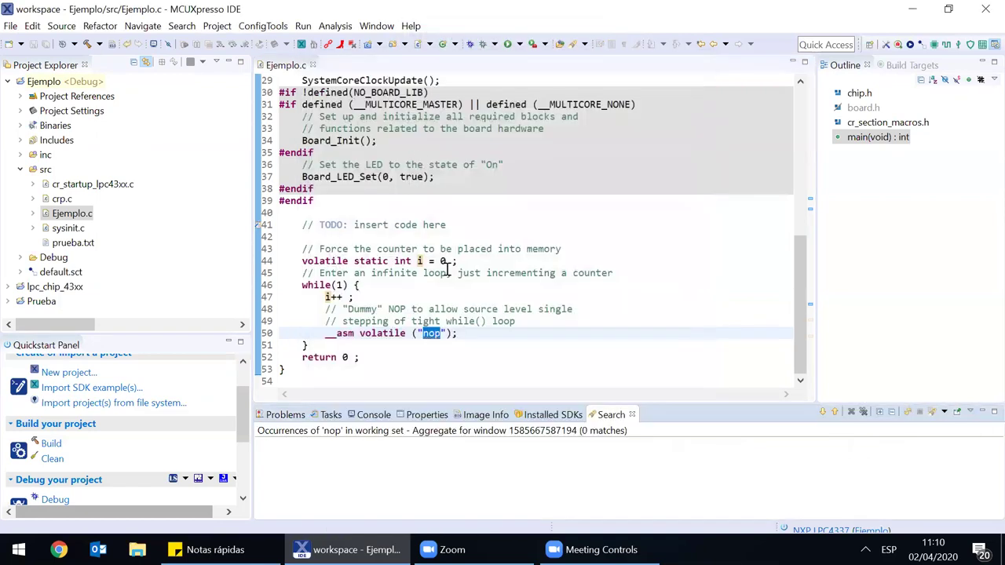
Step: Run a case-sensitive file search for "nop" in all files, with the scope set to the whole workspace
left_click(20, 81)
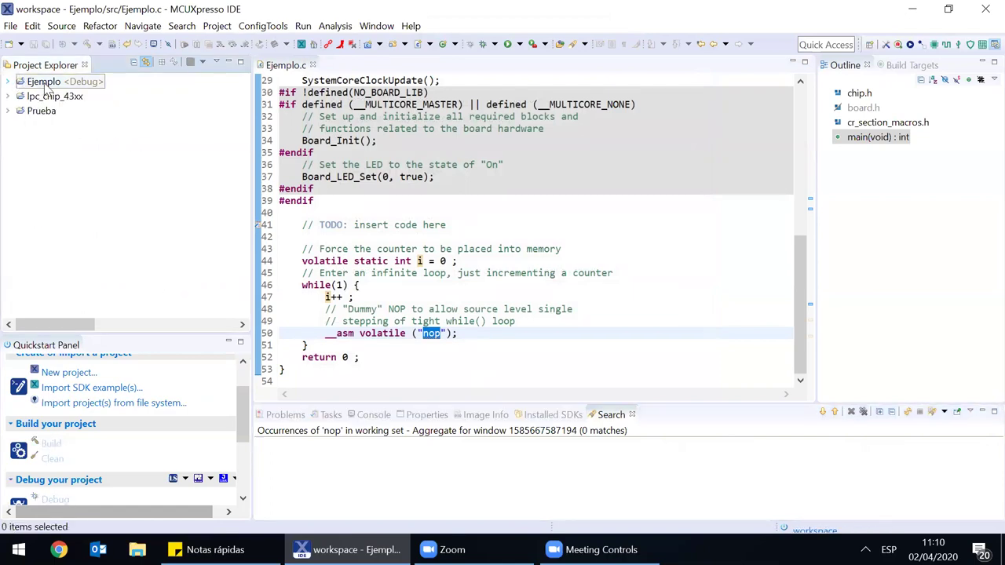
left_click(181, 26)
left_click(206, 41)
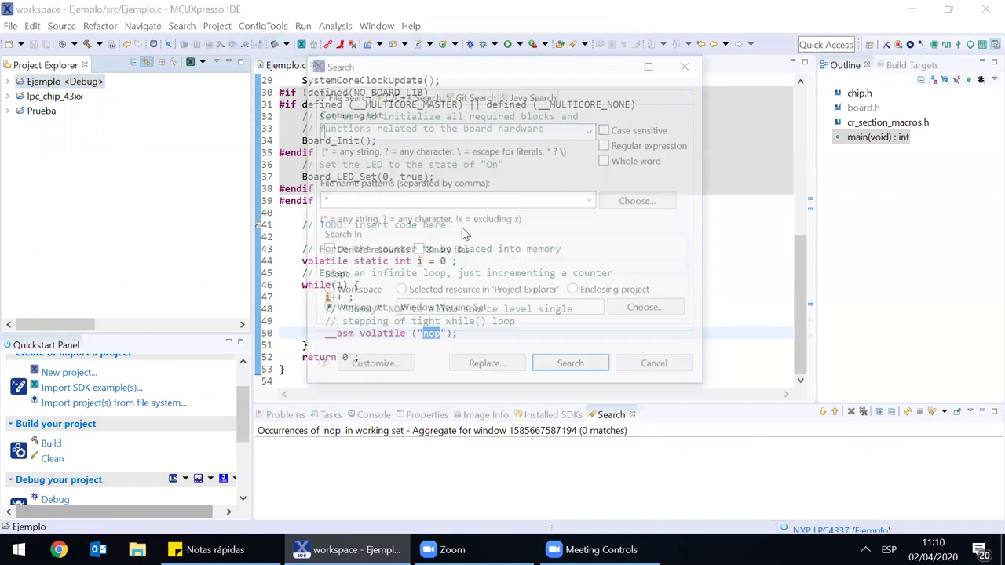
type("nop")
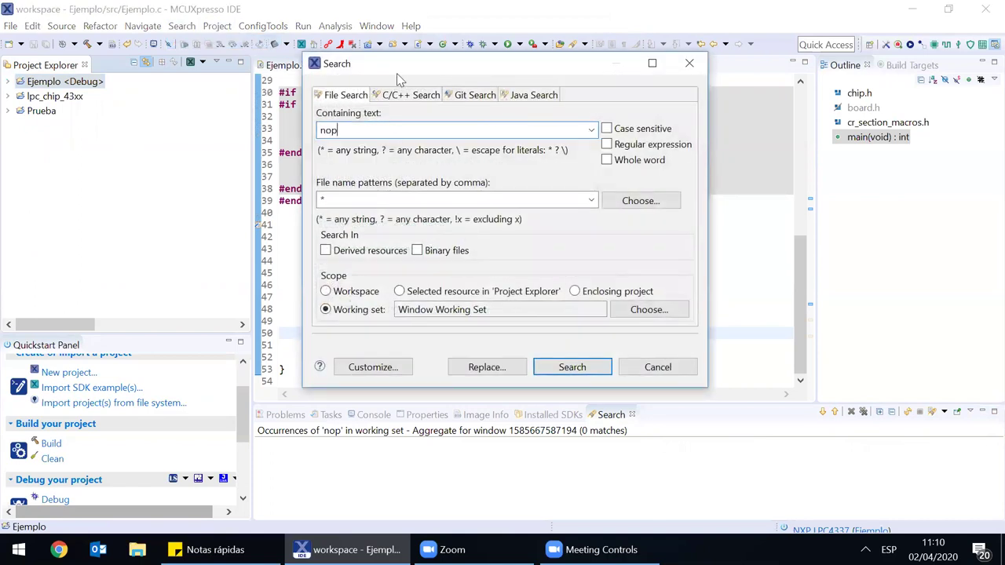
left_click(648, 130)
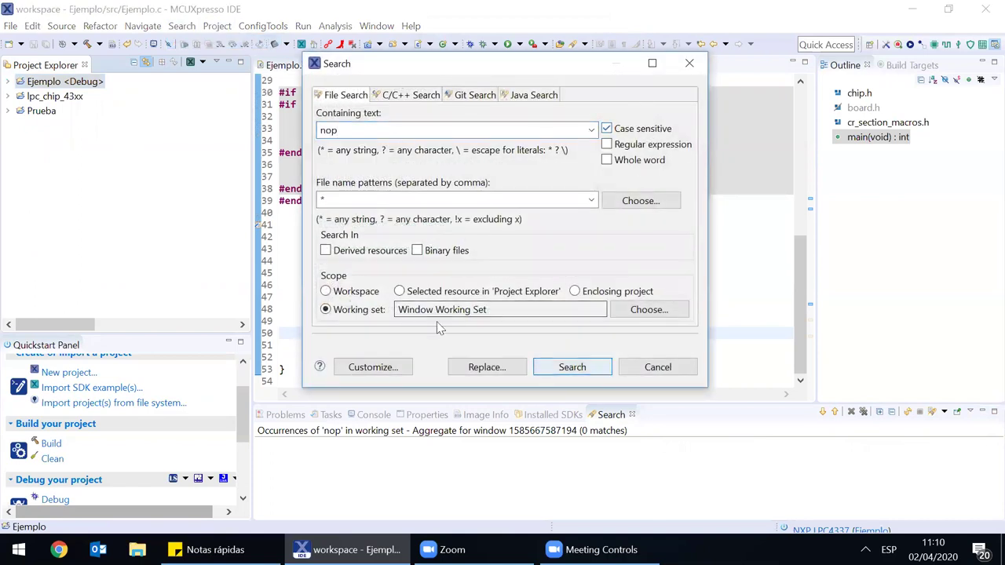
left_click(350, 292)
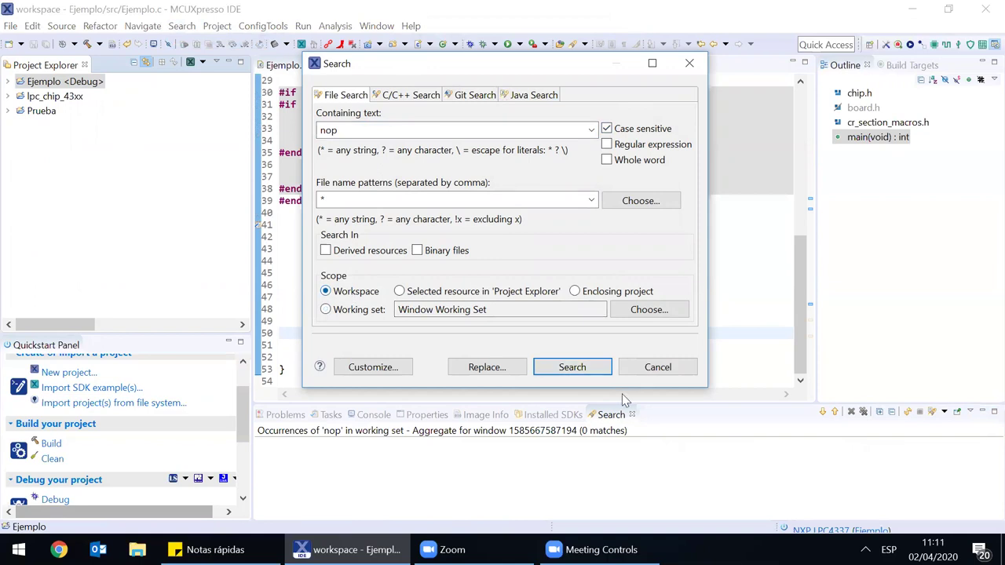
left_click(572, 367)
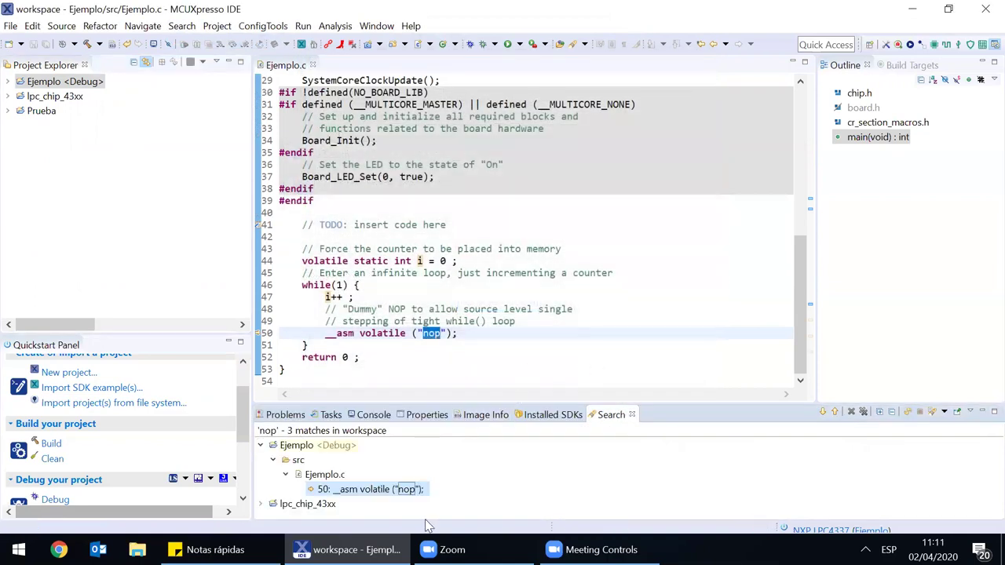
Step: Examine the "nop" matches under the Ejemplo and lpc_chip_43xx projects, and collapse both result groups
left_click(261, 446)
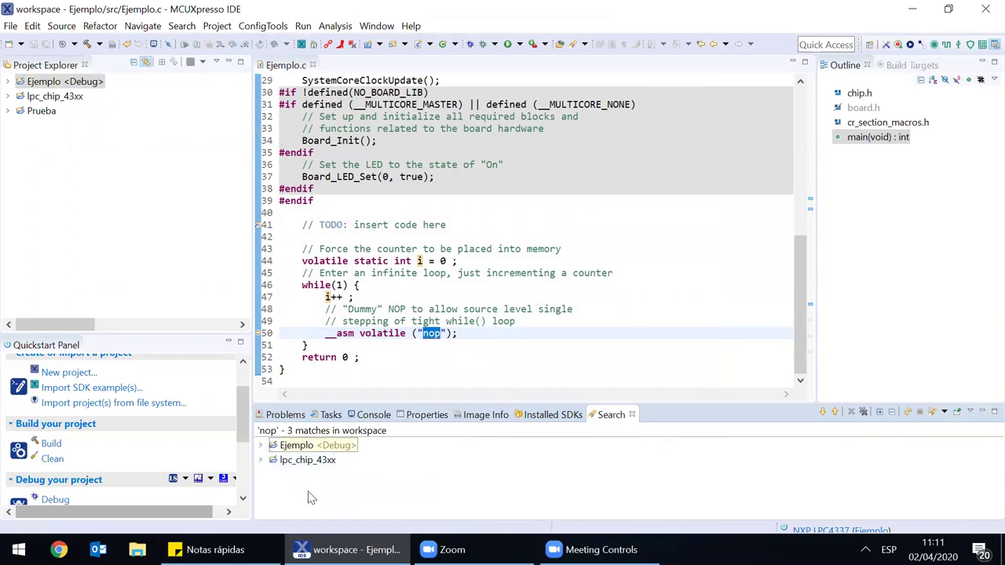
left_click(260, 446)
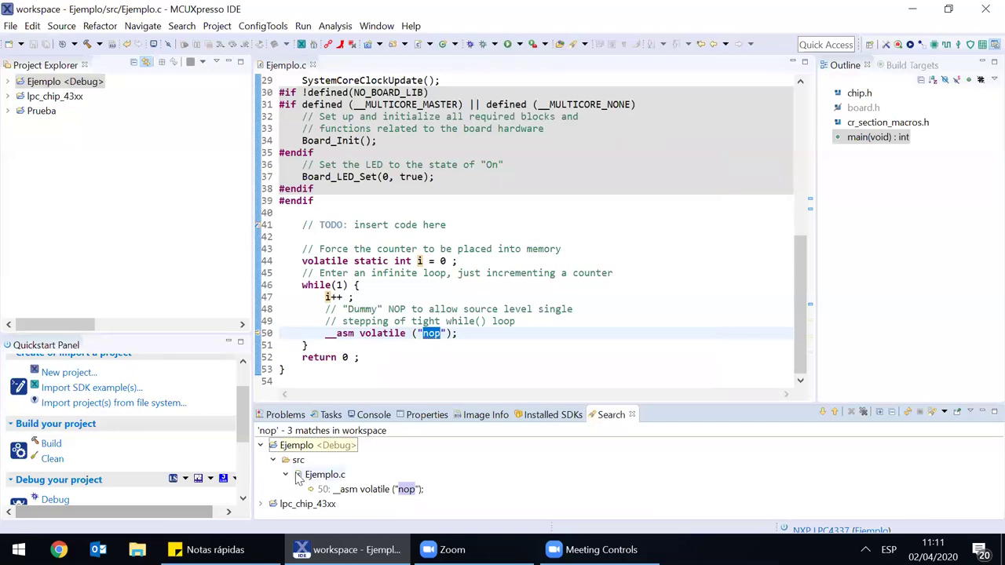
left_click(261, 504)
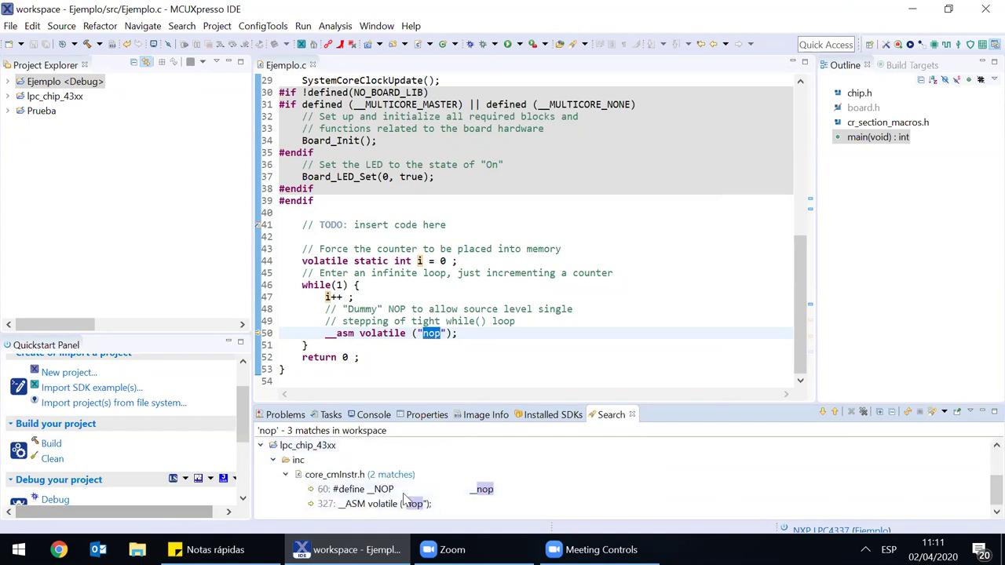
scroll(383, 497, "up", 2)
left_click(271, 445)
left_click(259, 445)
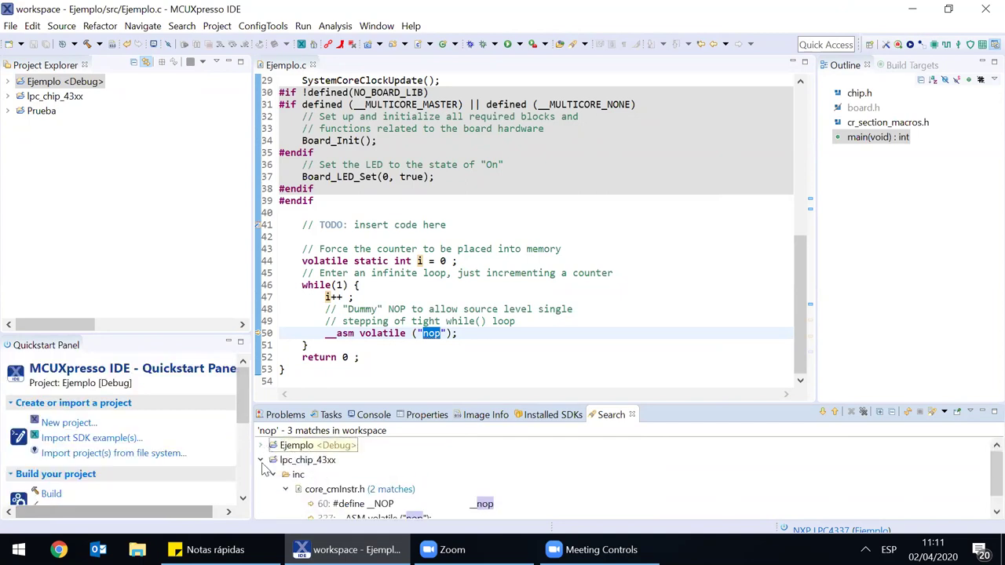
left_click(261, 460)
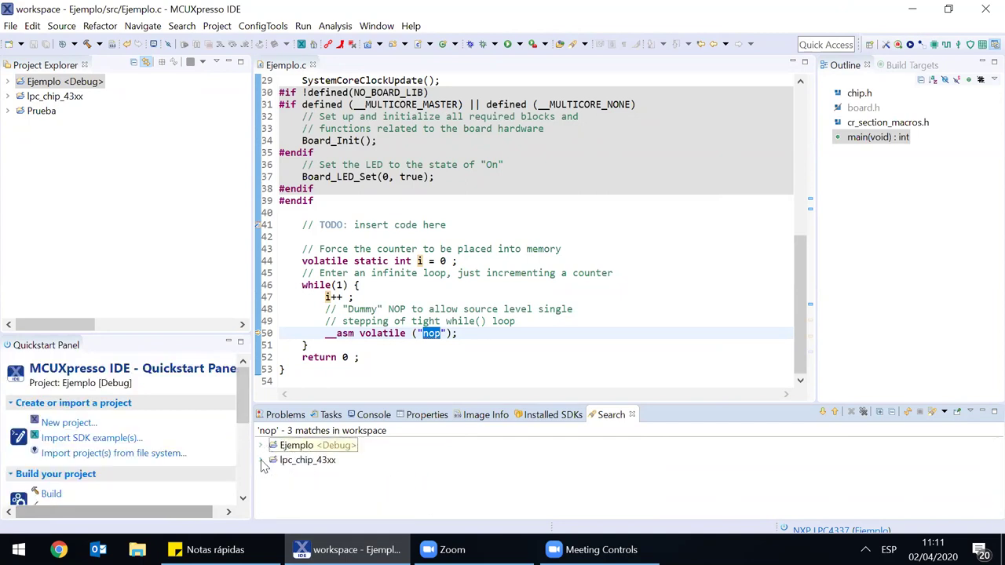
Step: Show the available search commands
left_click(179, 29)
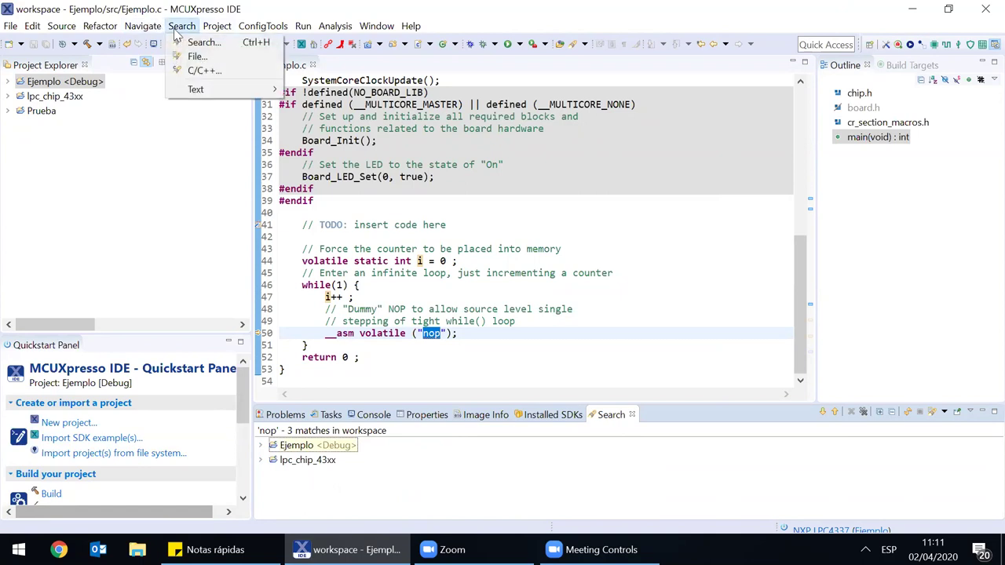